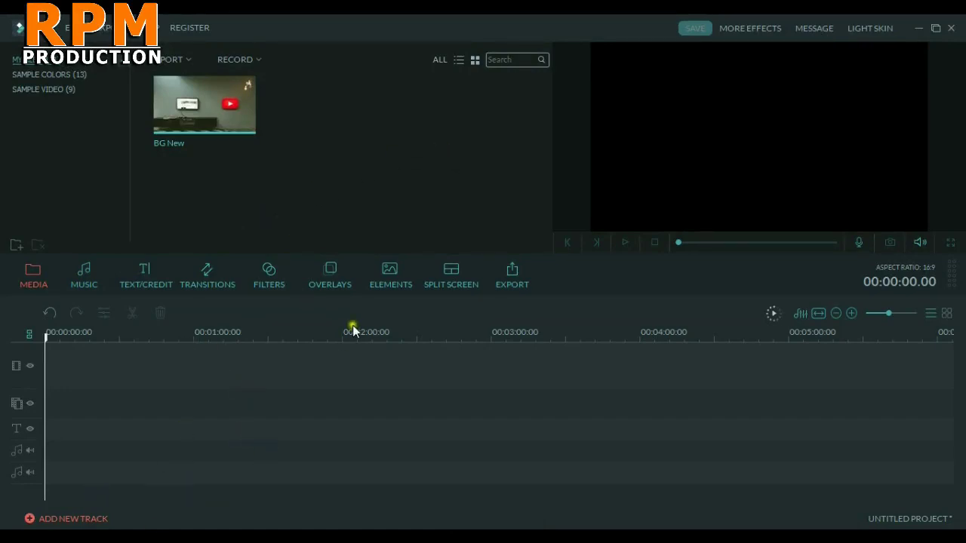
- Import the AskRPM video from Explorer into the media library and place it on the video track
left_click(492, 139)
left_click(196, 535)
left_click_drag(532, 219, 308, 182)
left_click_drag(351, 108, 231, 360)
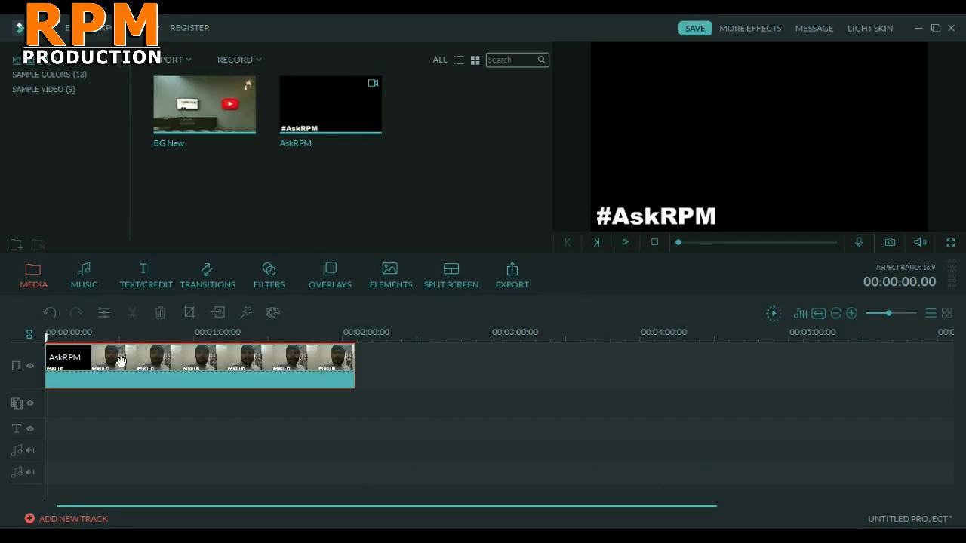
- Scrub the playhead through the AskRPM clip to preview it
left_click(131, 333)
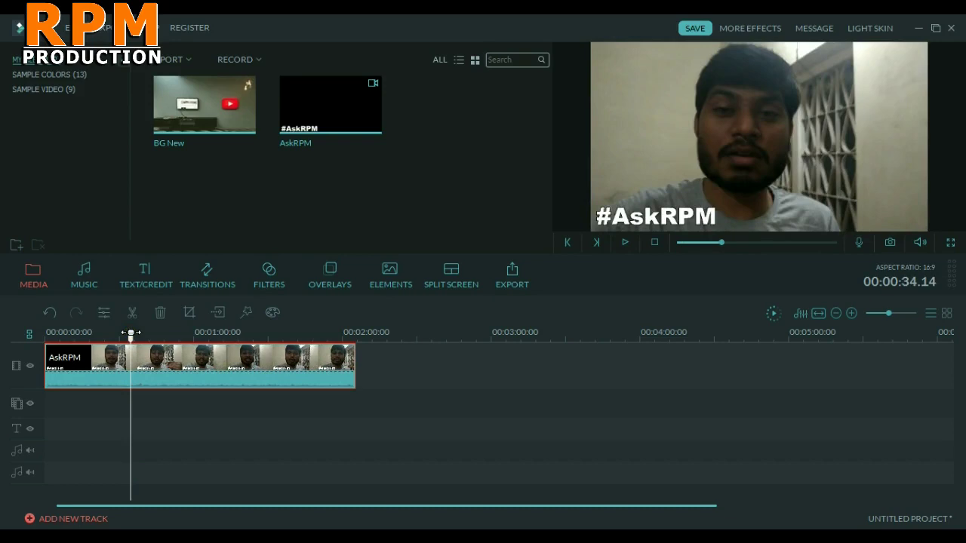
mouse_move(165, 332)
left_mouse_down()
mouse_move(271, 335)
mouse_move(100, 334)
mouse_move(175, 337)
left_mouse_up()
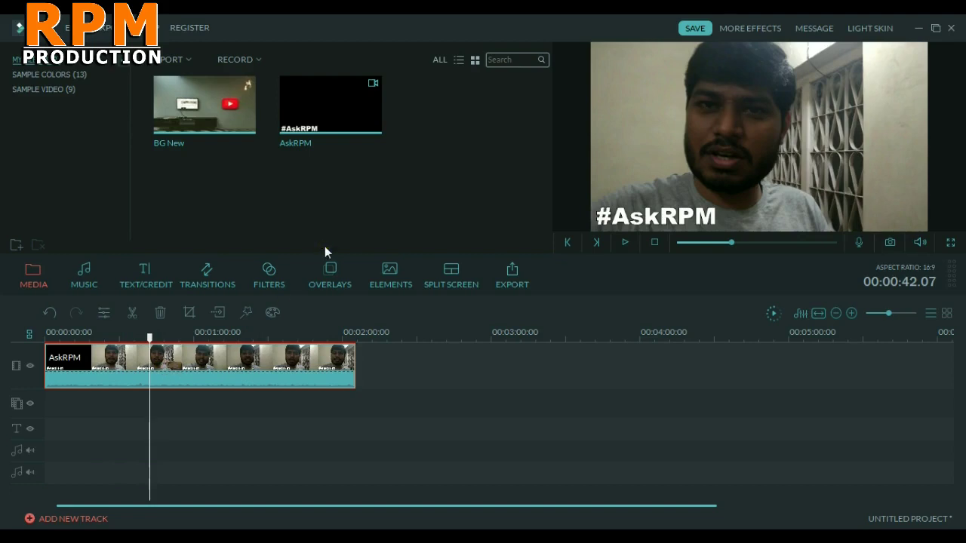
left_click(220, 305)
left_click(178, 336)
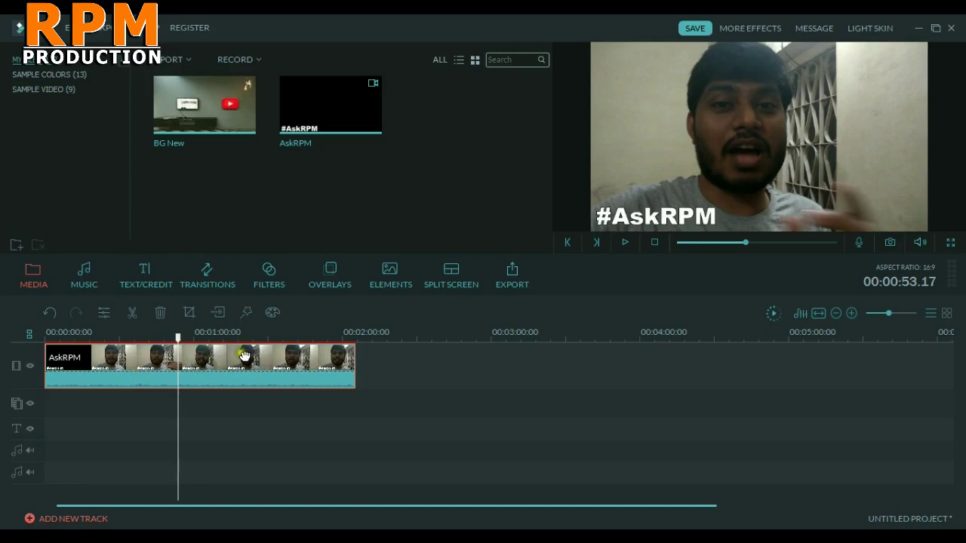
left_click(51, 362)
- Export via Create Video, bringing up the Output window at MP4, 1920 x 1080, 34.4 MB
left_click(108, 28)
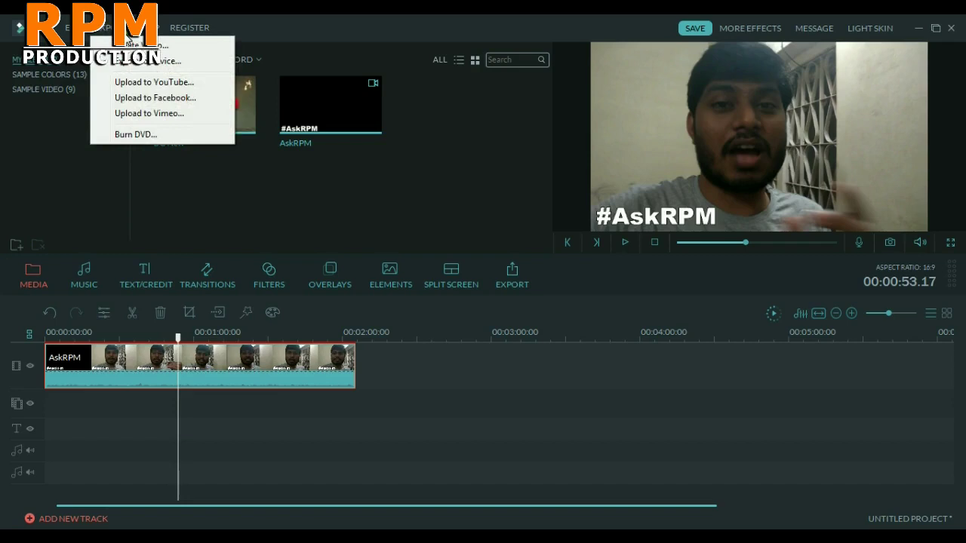
left_click(124, 45)
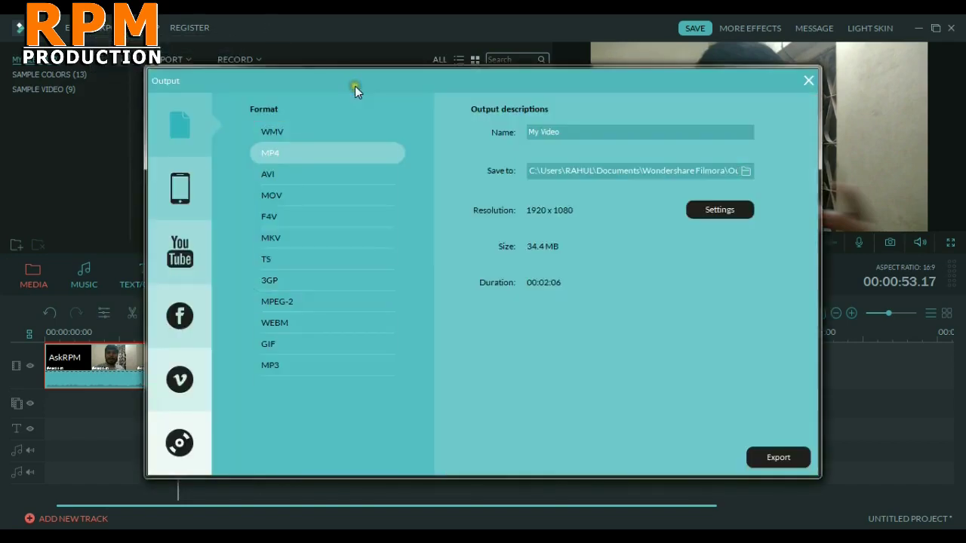
left_click_drag(404, 74, 431, 68)
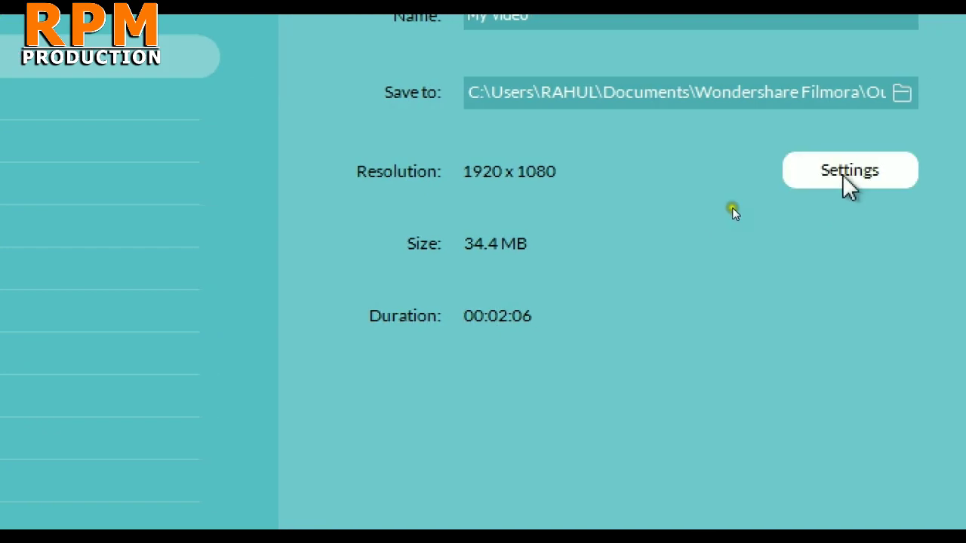
- Set the video bit rate to 8000 kbps in export Settings, raising the estimate to 128.5 MB
left_click(845, 179)
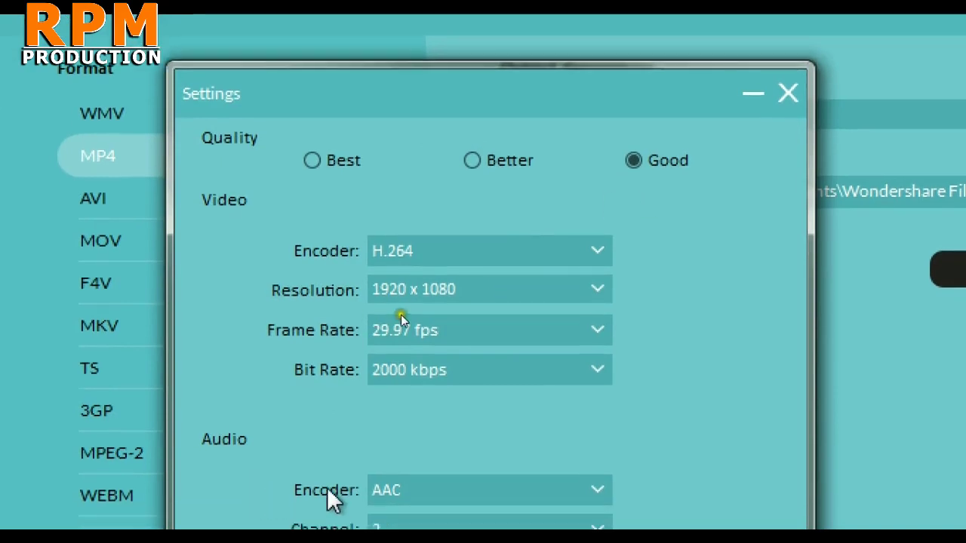
left_click(442, 377)
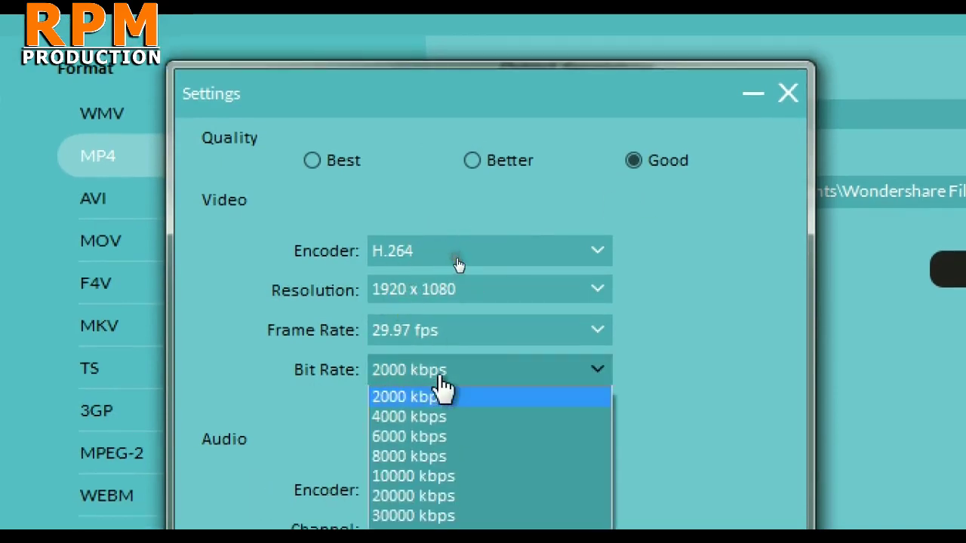
left_click(392, 466)
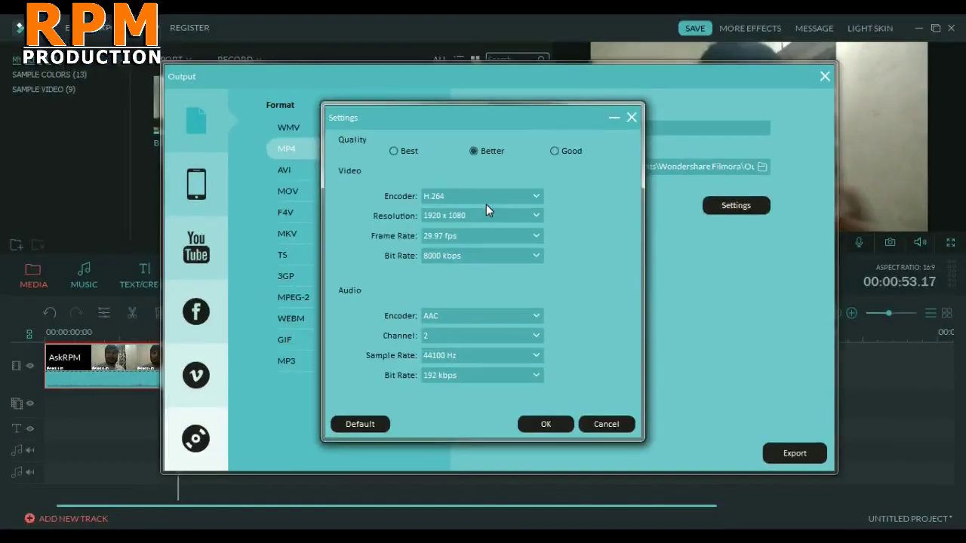
left_click(497, 372)
left_click(530, 420)
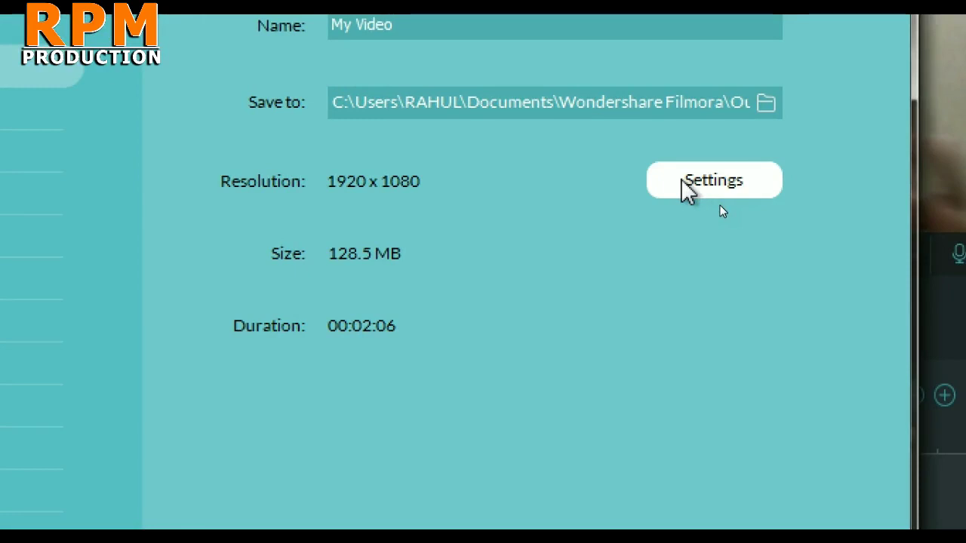
left_click(685, 185)
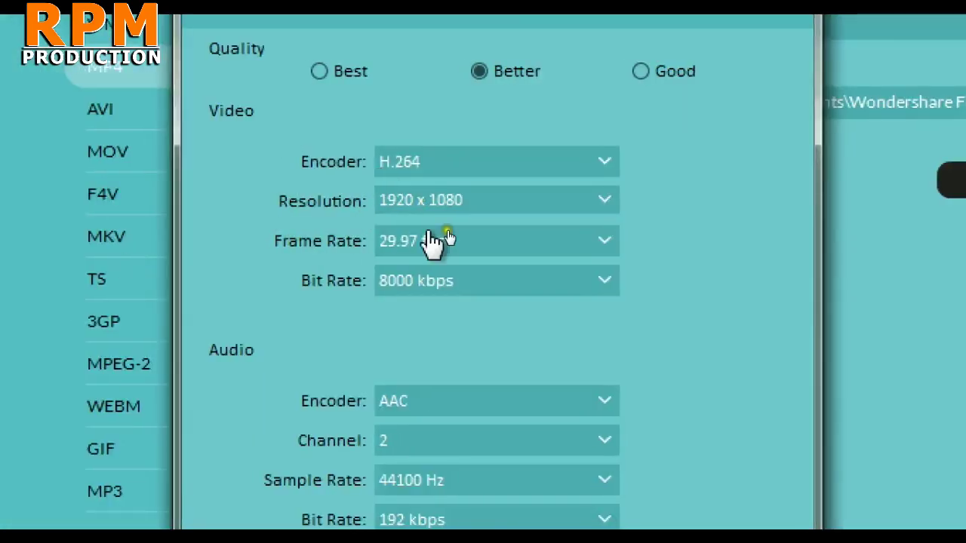
left_click(436, 280)
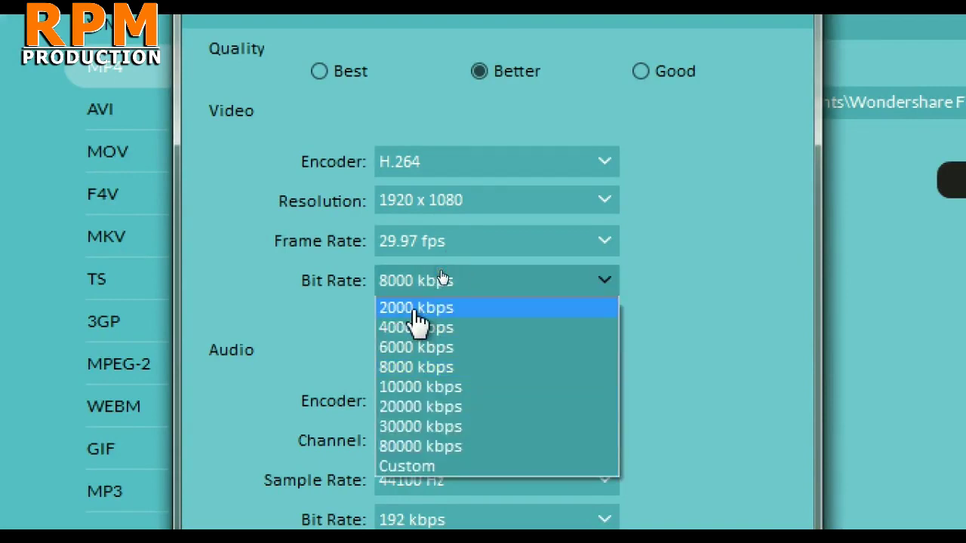
left_click(415, 307)
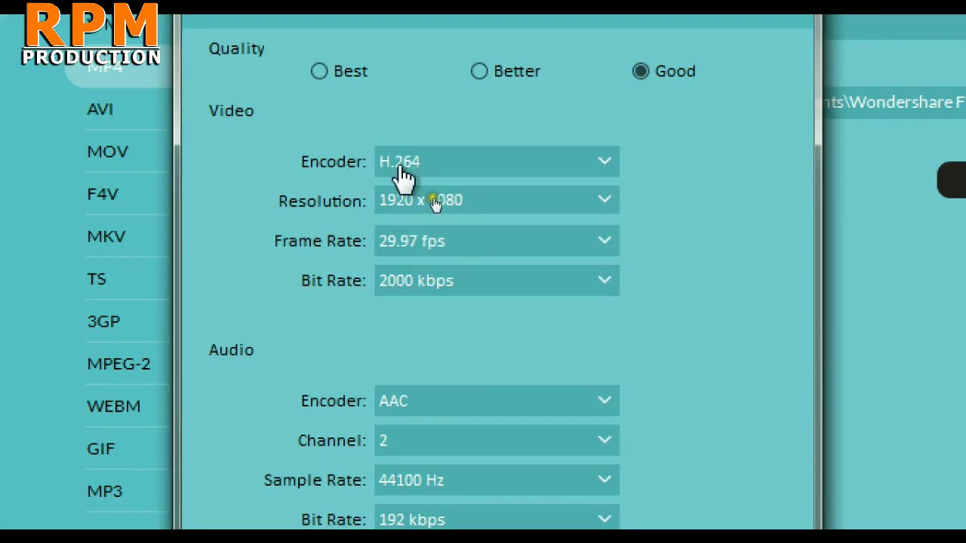
left_click(446, 164)
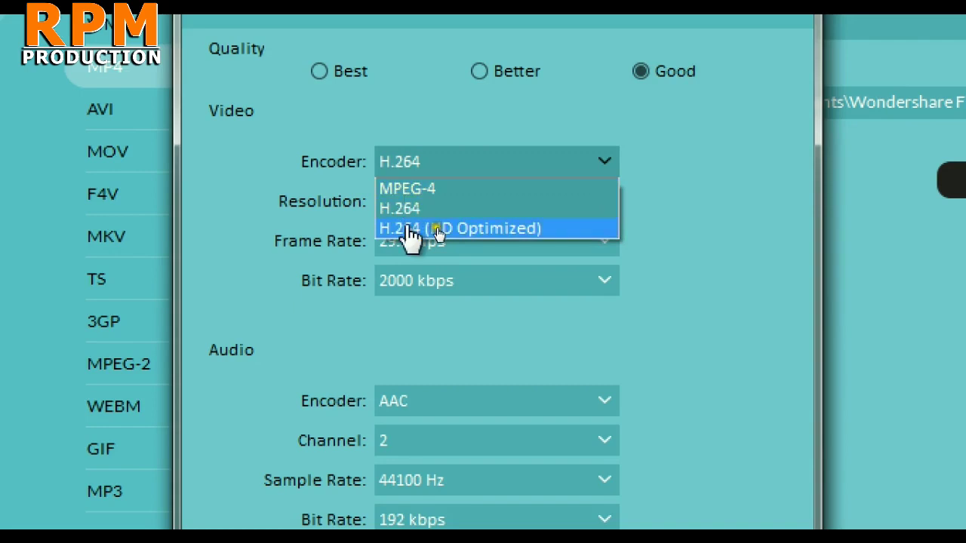
left_click(404, 210)
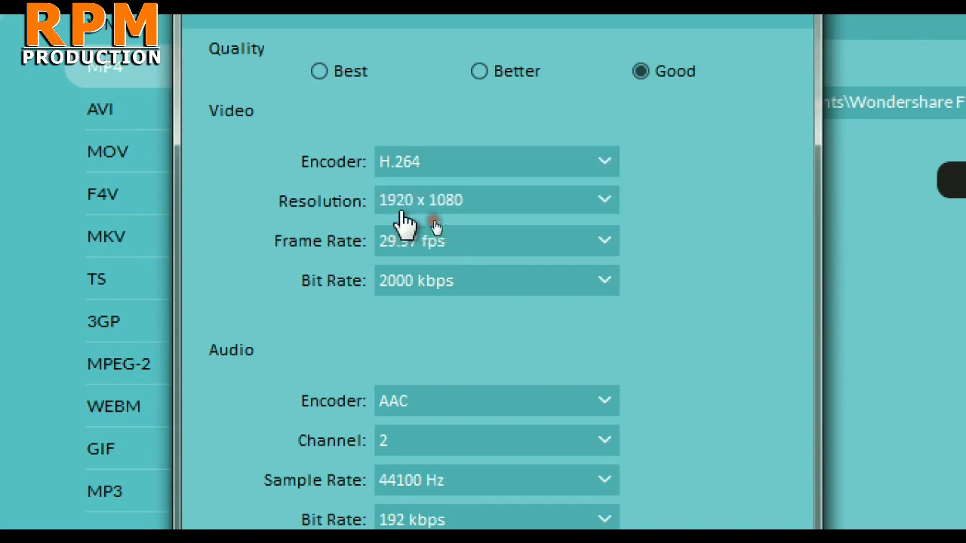
left_click(445, 211)
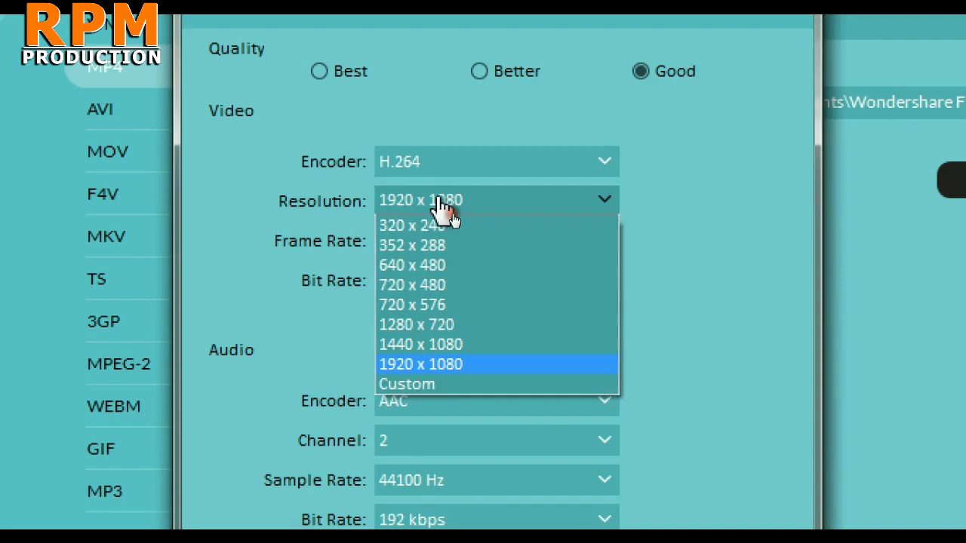
left_click(449, 368)
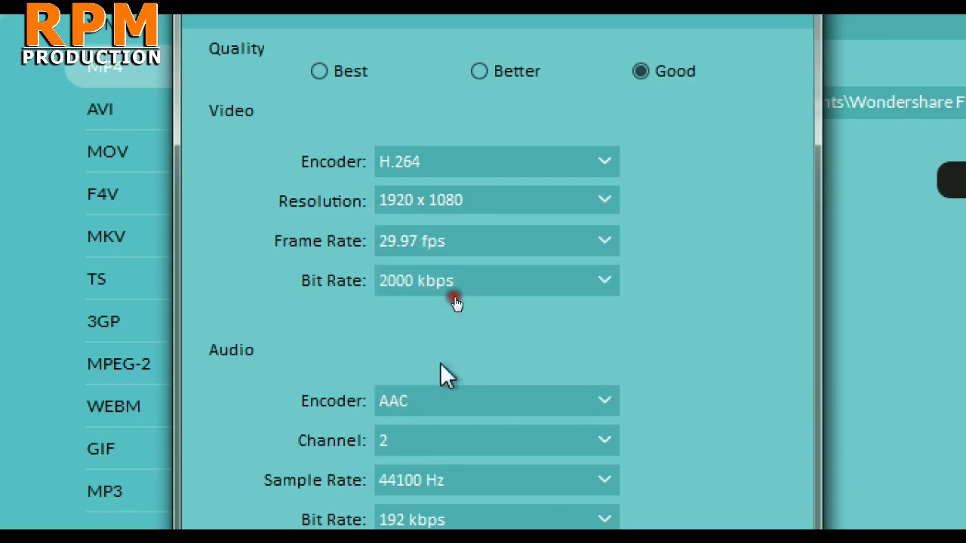
left_click(442, 205)
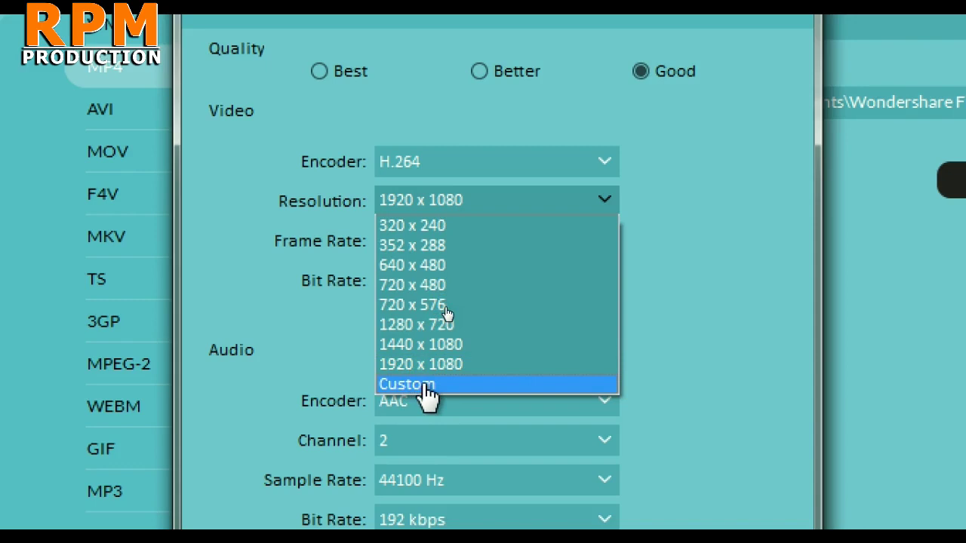
left_click(283, 286)
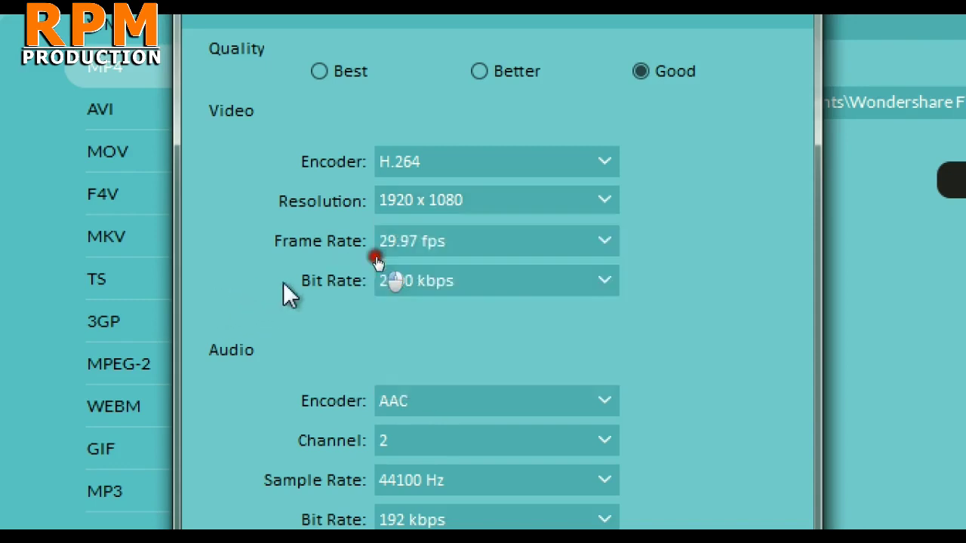
left_click(462, 216)
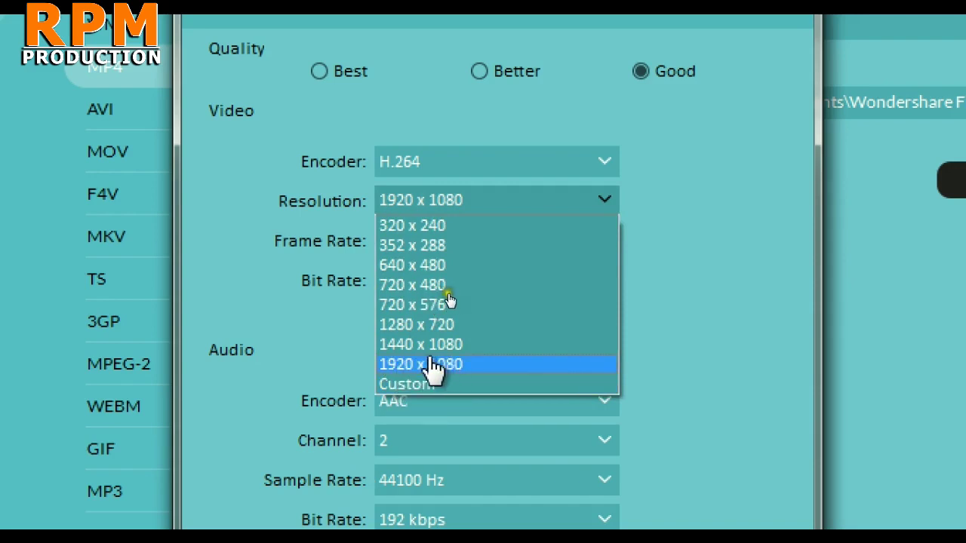
left_click(452, 365)
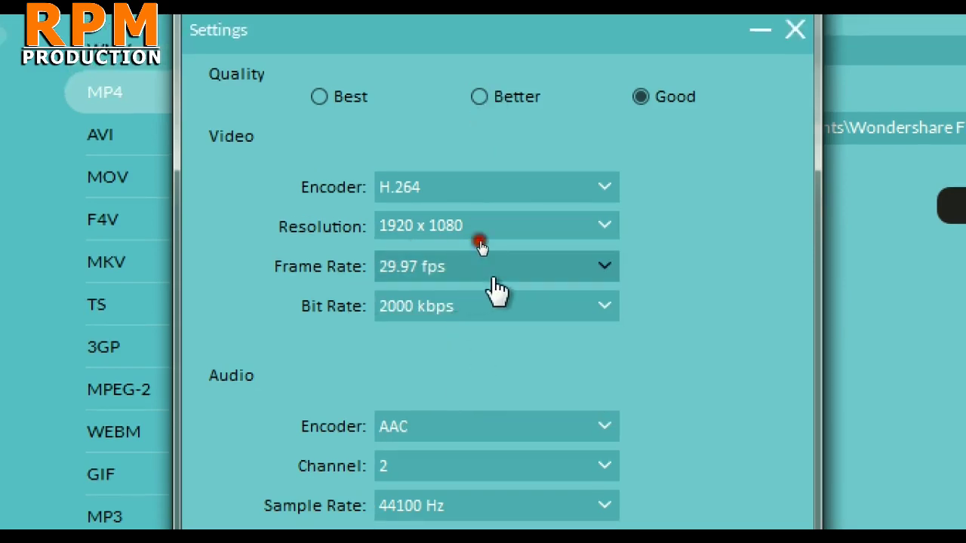
left_click(494, 279)
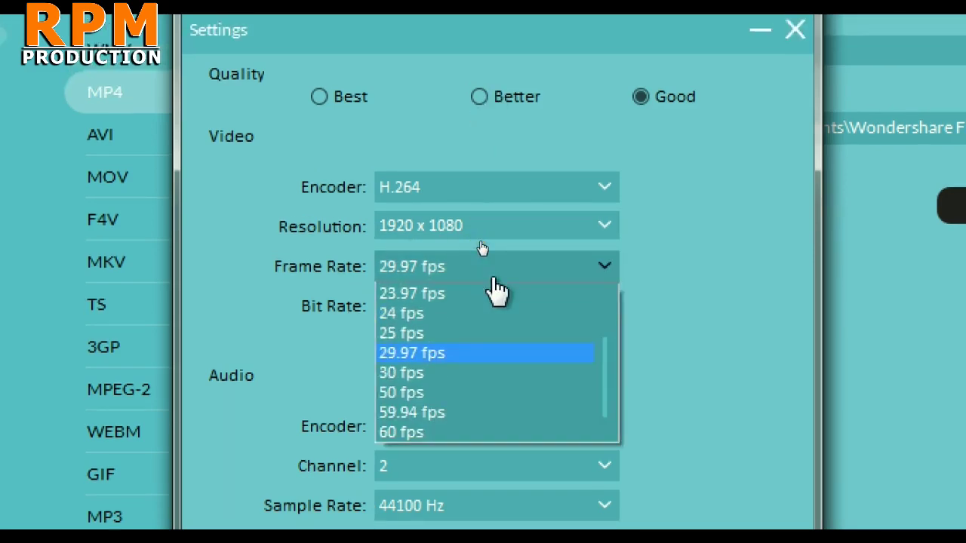
left_click(473, 265)
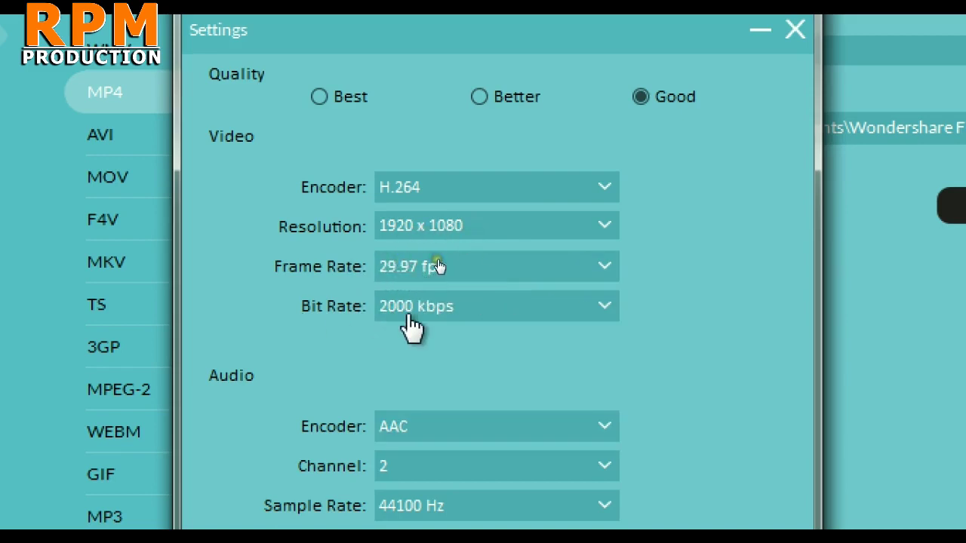
left_click(440, 317)
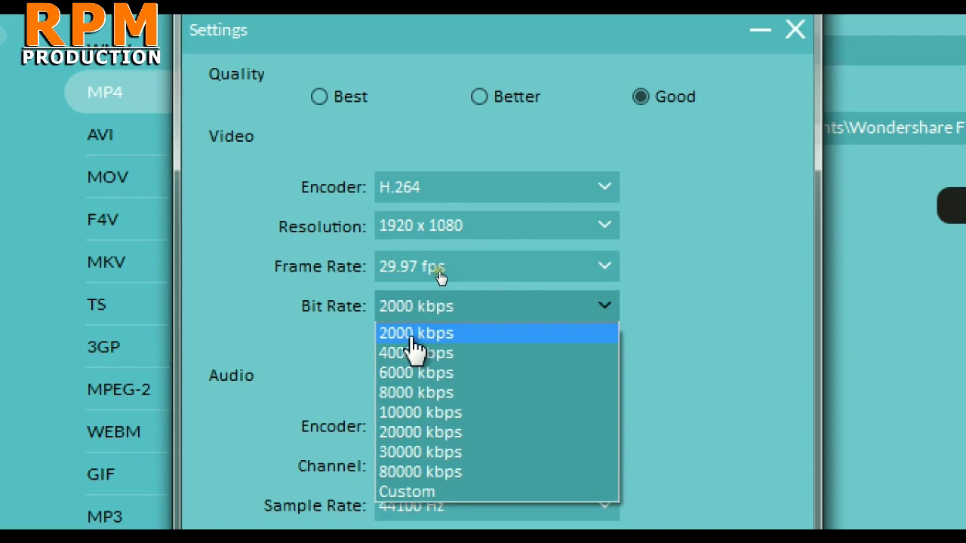
left_click(413, 336)
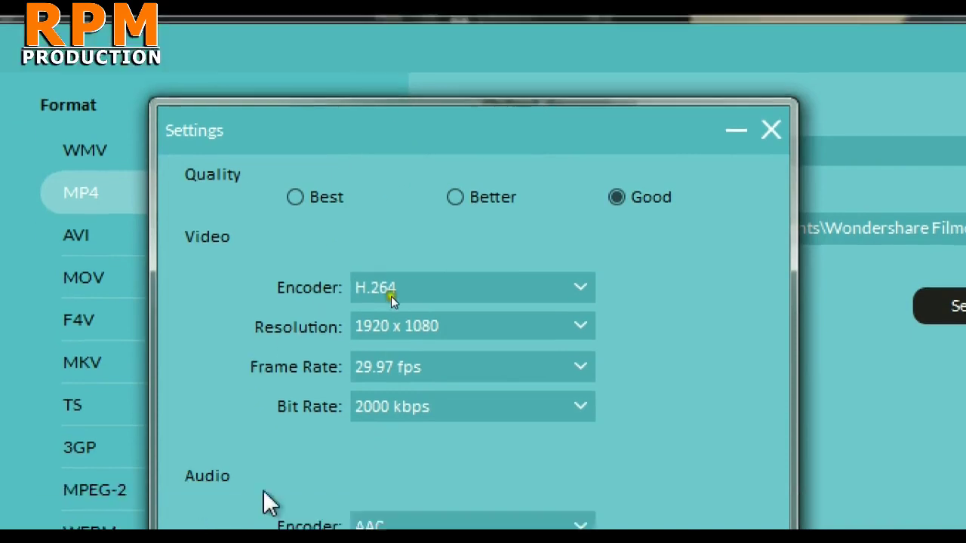
left_click(391, 293)
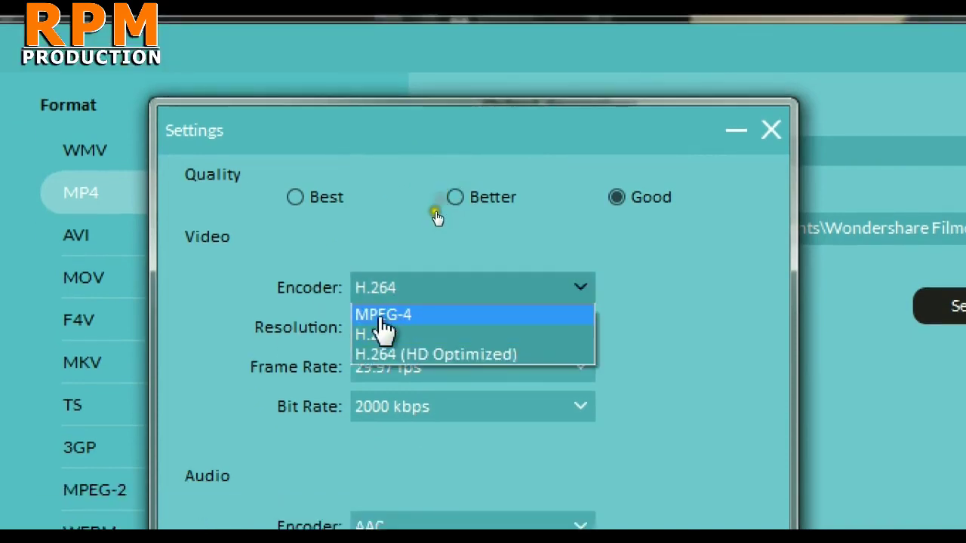
left_click(377, 335)
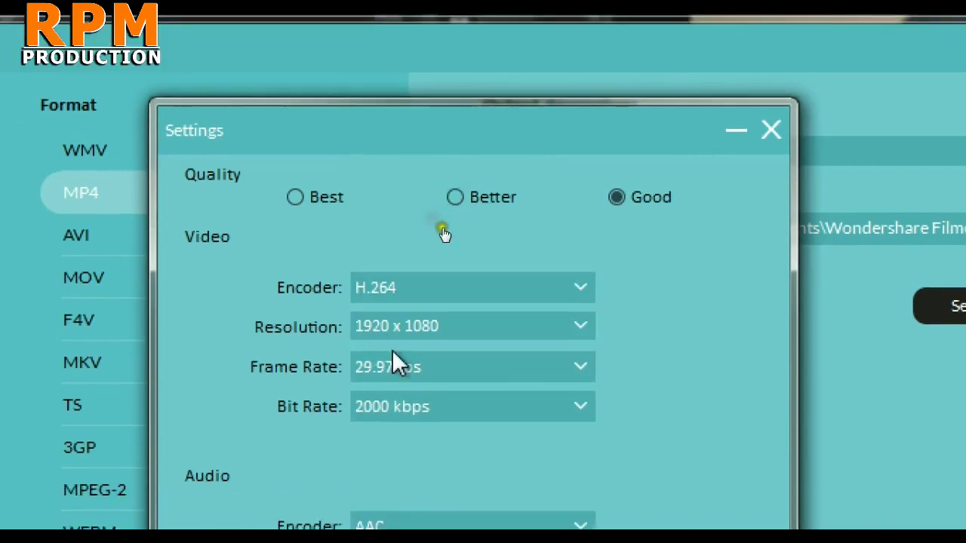
left_click(391, 415)
left_click(377, 438)
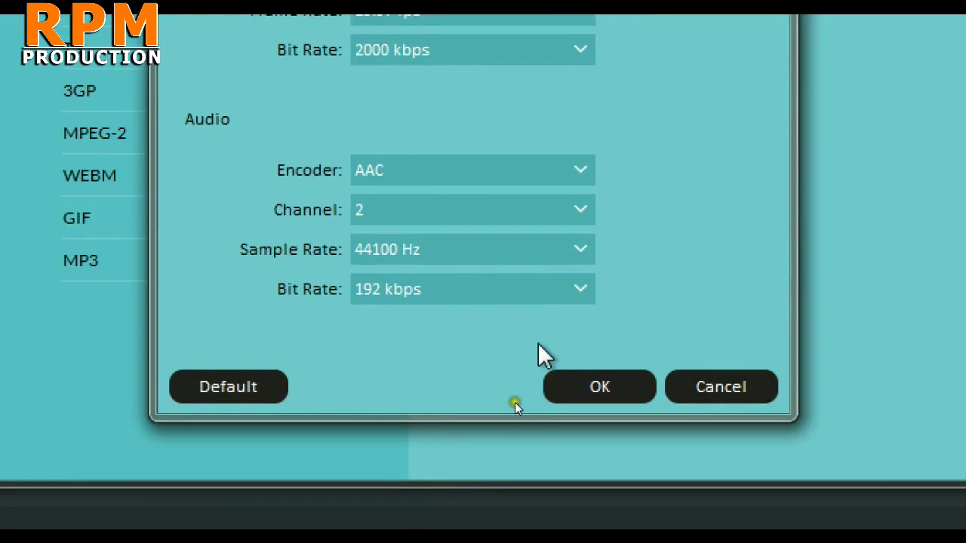
- Confirm the encoding settings with OK, returning to the MP4 Output window at 34.4 MB
left_click(560, 385)
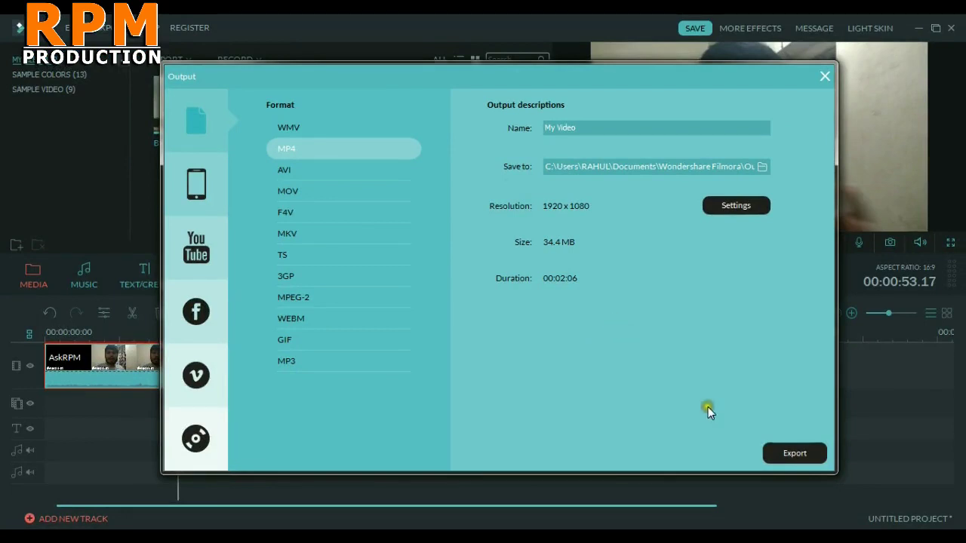
- Start the MP4 export, then pause the conversion and reposition the Convert window
left_click(792, 453)
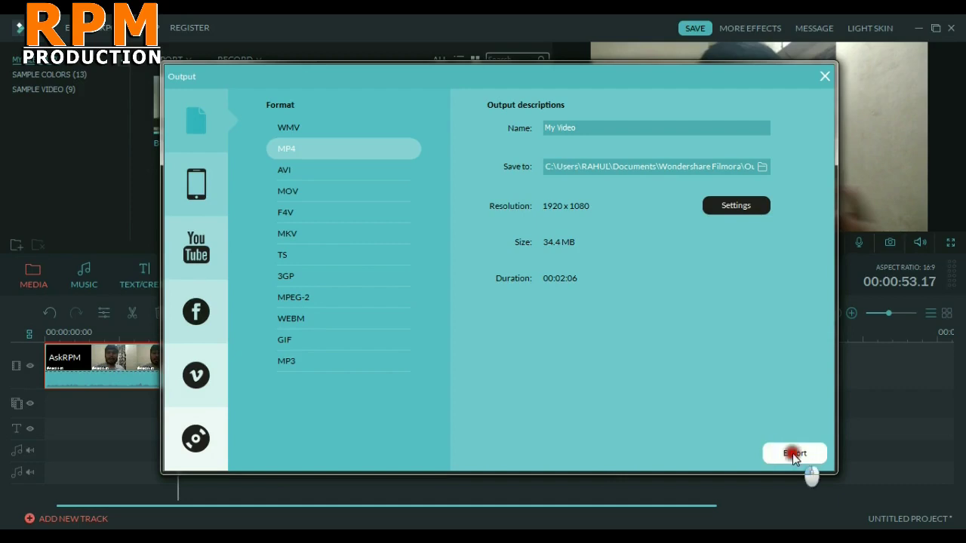
left_click_drag(516, 175, 563, 178)
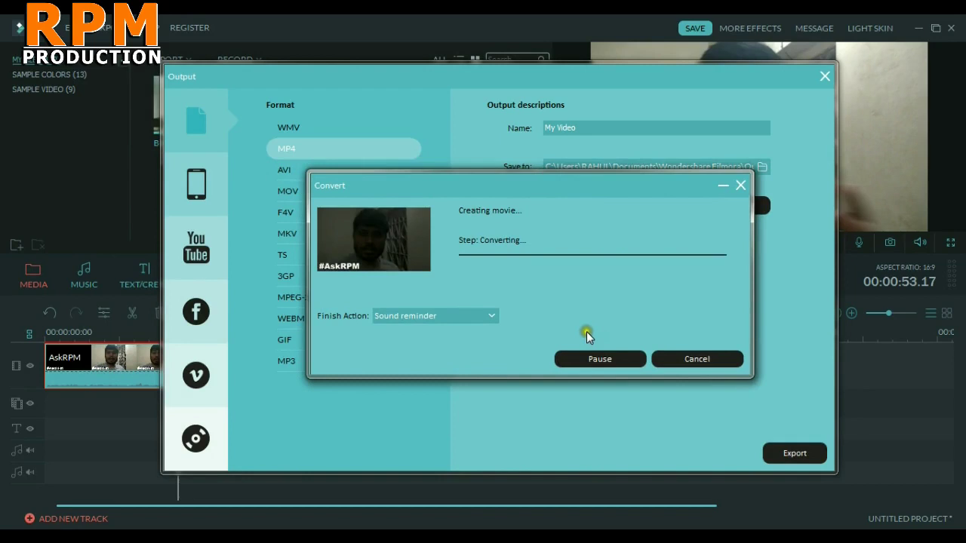
left_click(617, 358)
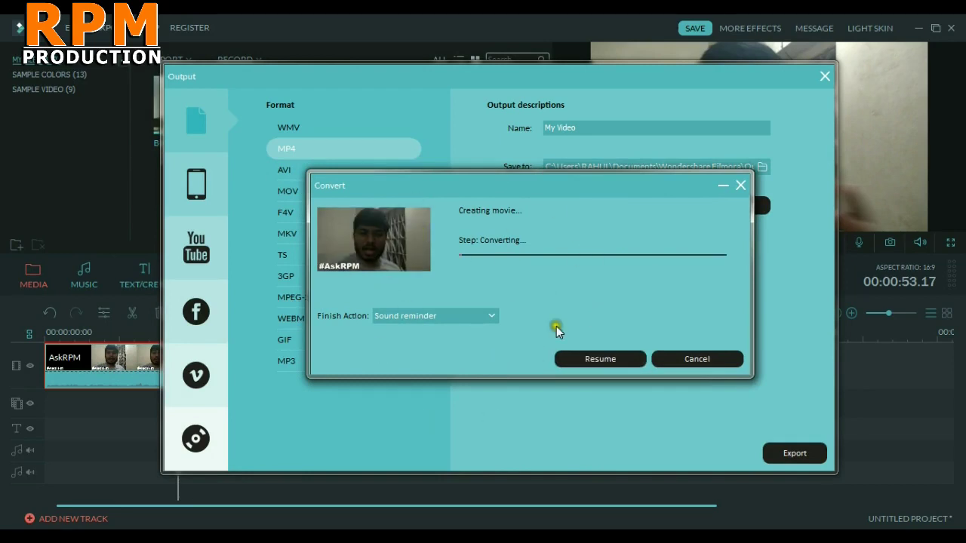
left_click_drag(490, 187, 519, 152)
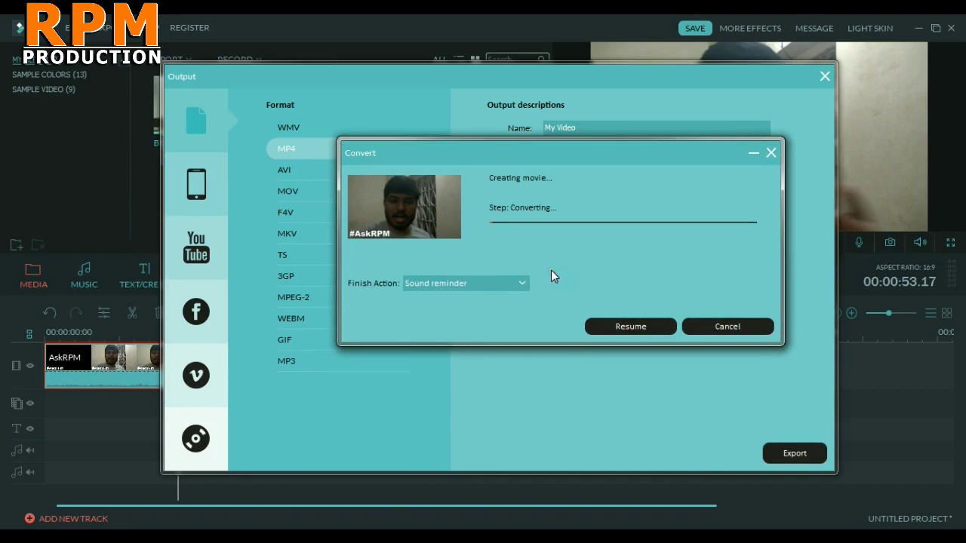
left_click_drag(563, 158, 540, 199)
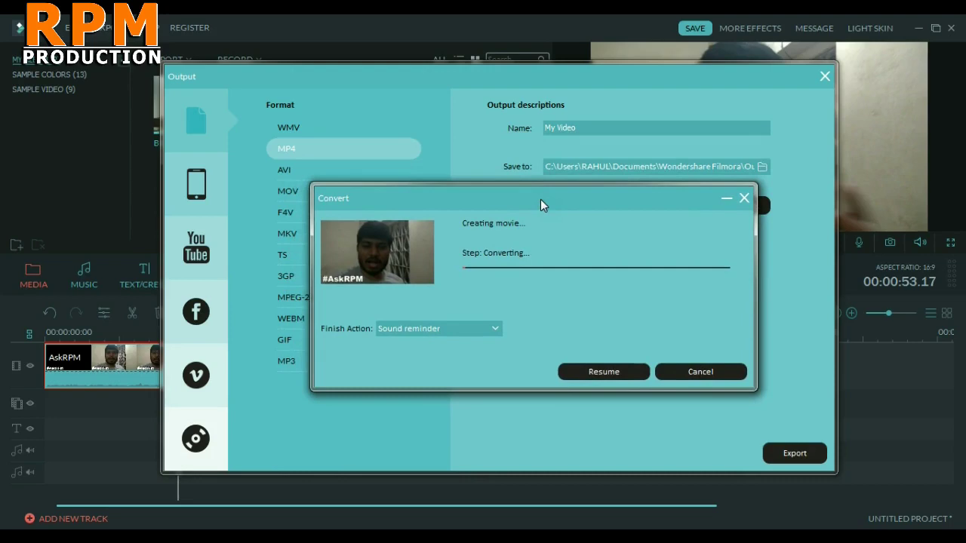